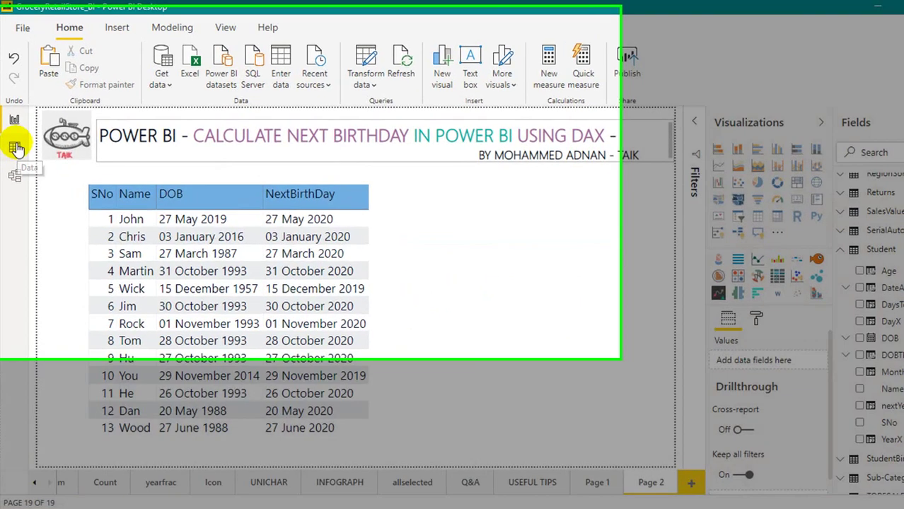
Switch to the Data view and display the NextBirthDay column's DAX formula
left_click(16, 149)
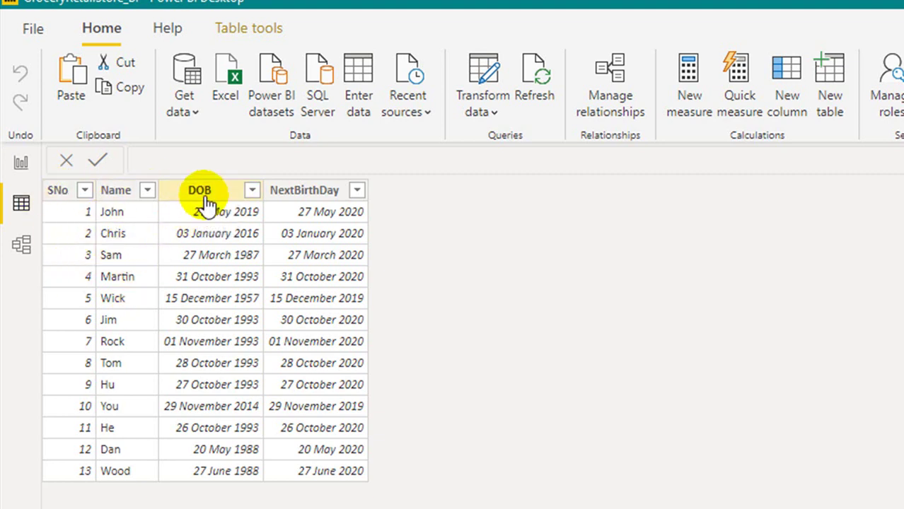
left_click(205, 198)
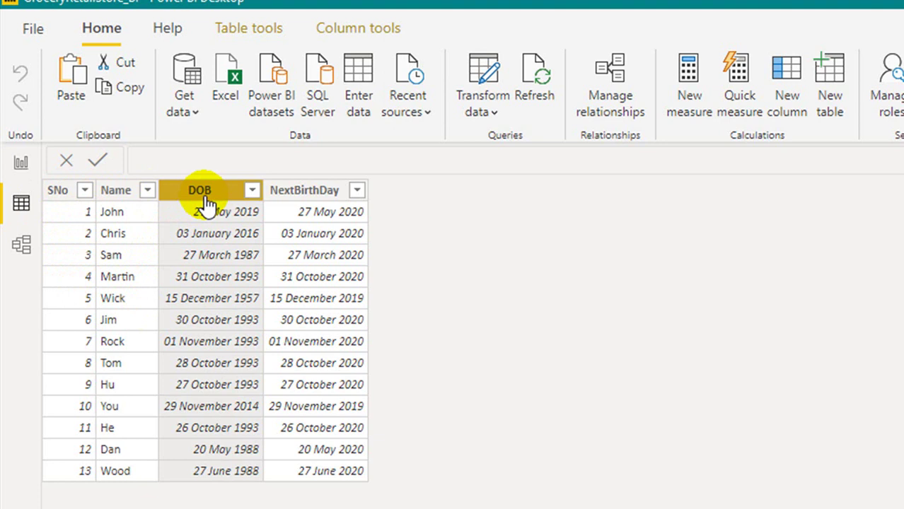
left_click(325, 202)
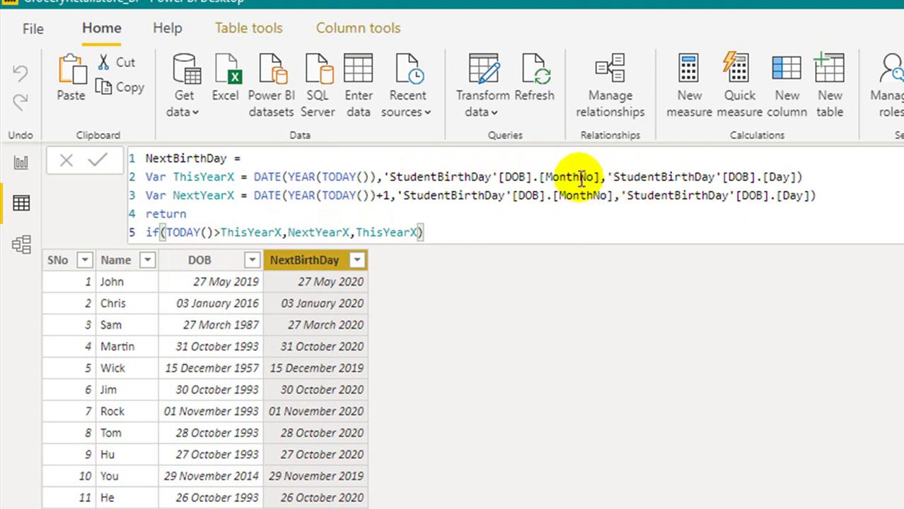
Inspect the DOB month/day references and the next-year DATE expression in the formula
left_click_drag(543, 178, 580, 178)
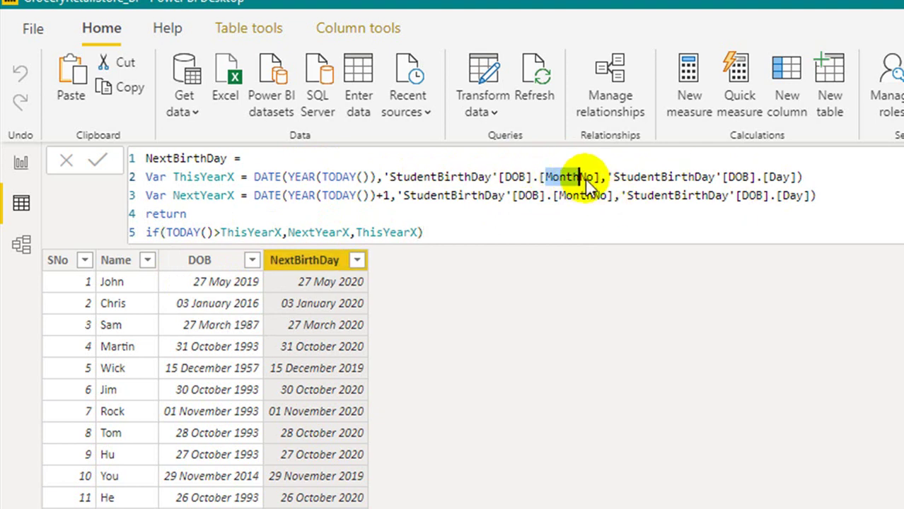
left_click(770, 177)
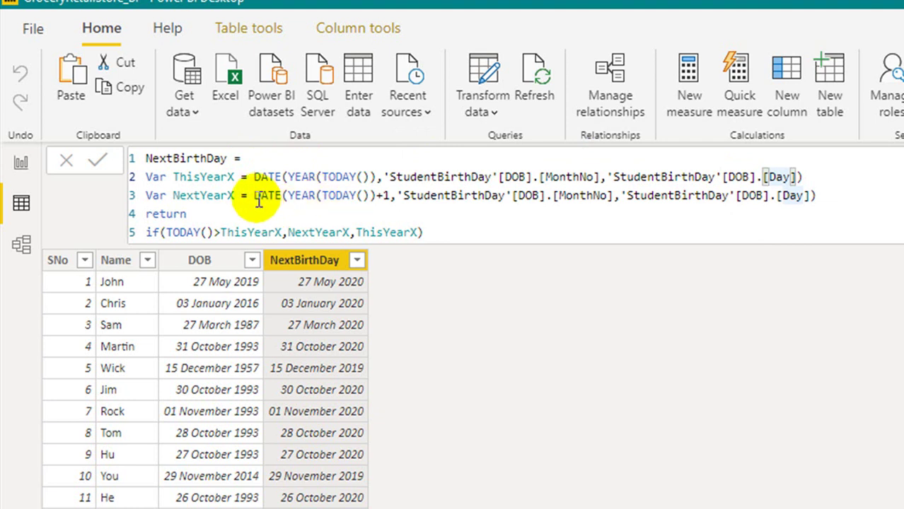
left_click_drag(256, 196, 391, 194)
left_click(397, 196)
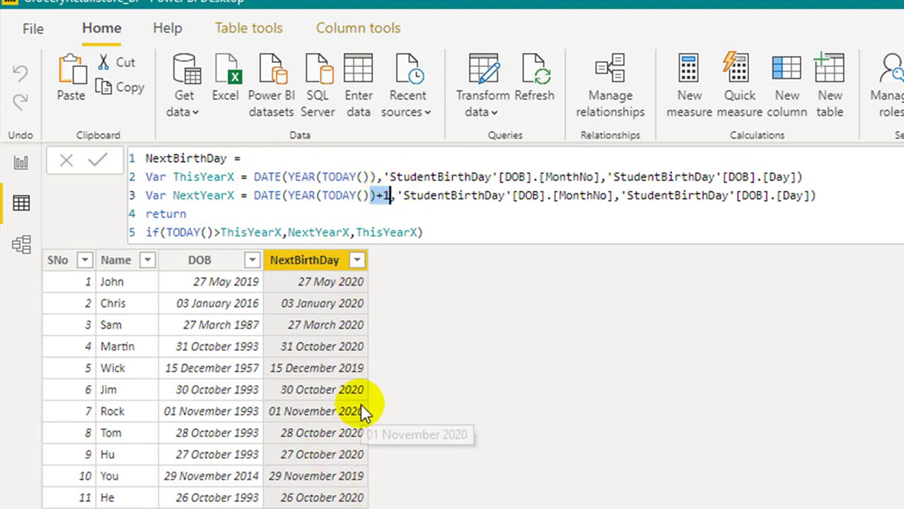
left_click_drag(539, 200, 803, 199)
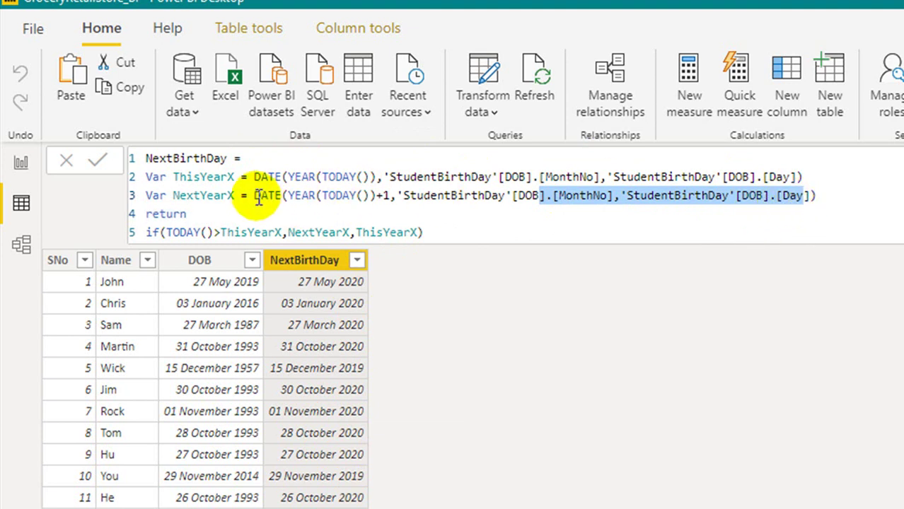
left_click_drag(254, 196, 823, 197)
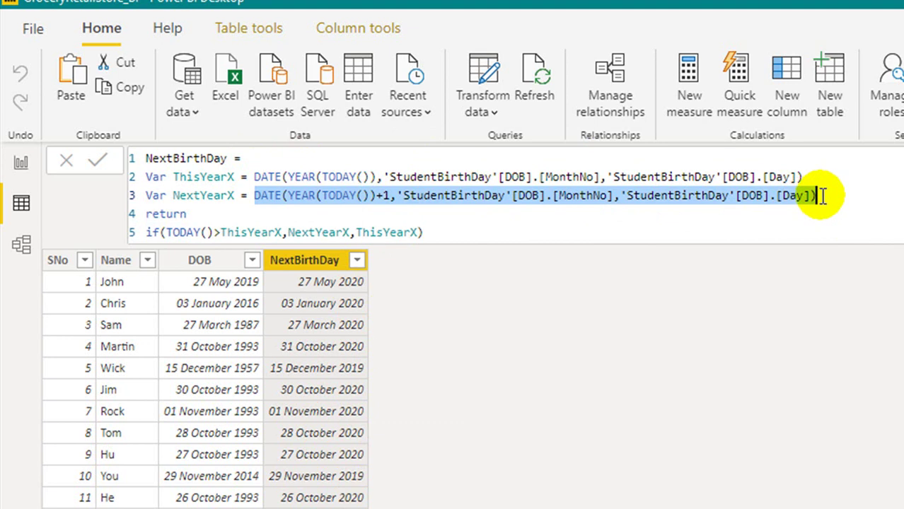
Comment out the NextYearX line by wrapping it in /* */
left_click(823, 197)
type("//")
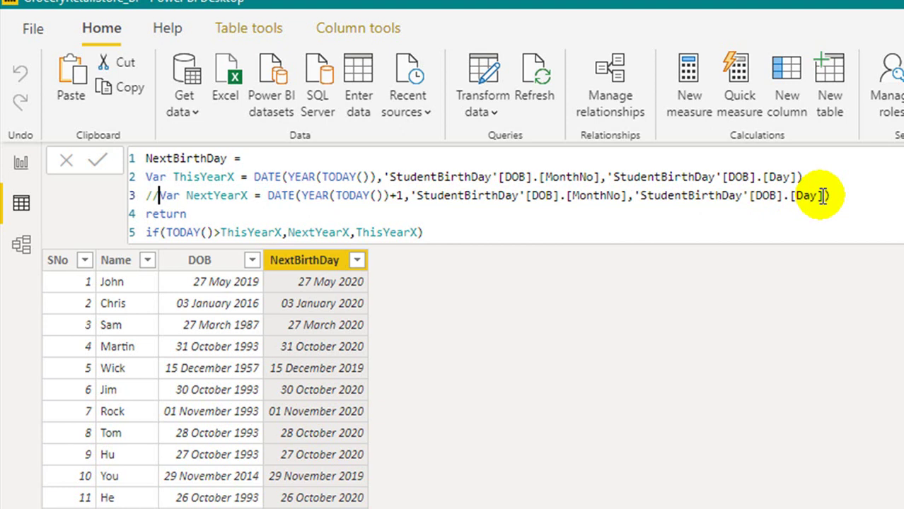
key("BackSpace")
type("*")
left_click(823, 197)
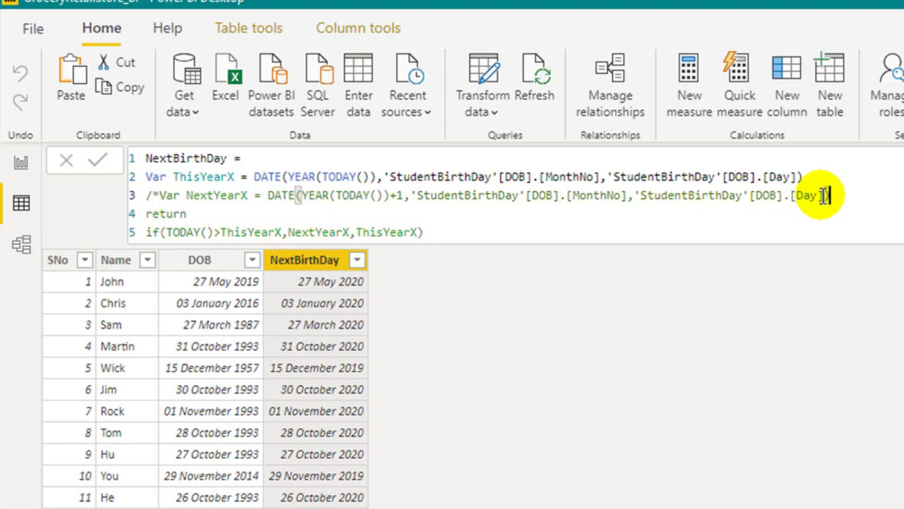
type("*/")
Add a new line 'VAR nEXTyEARX = DATEADD(ThisYearX,1,YEAR)' below it
key("Return")
type("VAR n")
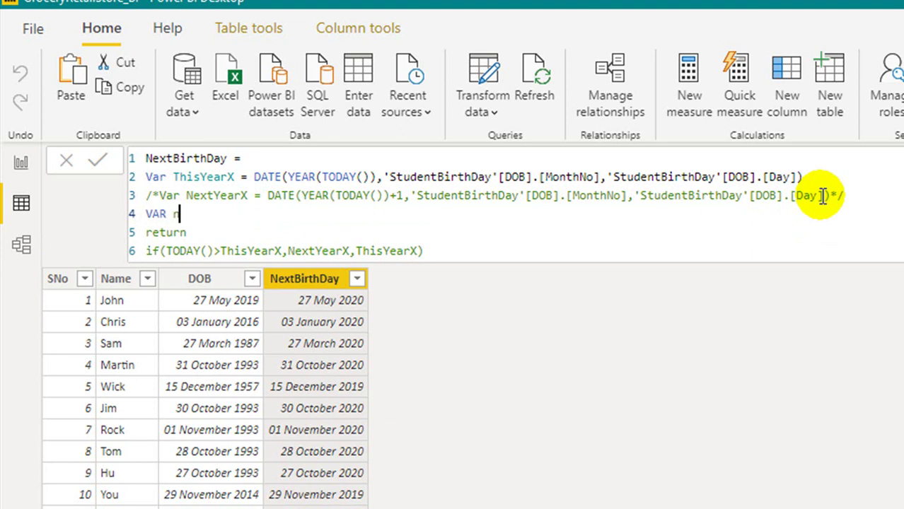
type("EXTyEAR")
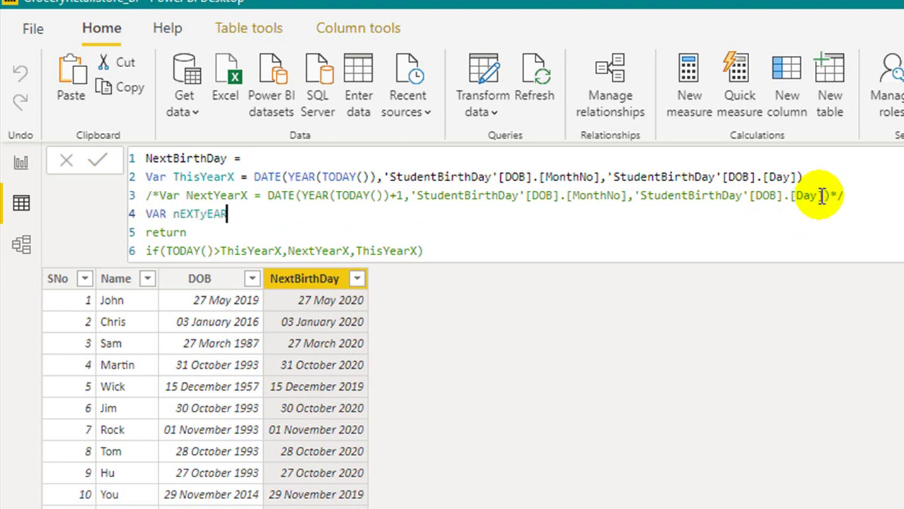
type("X = DATEADD(")
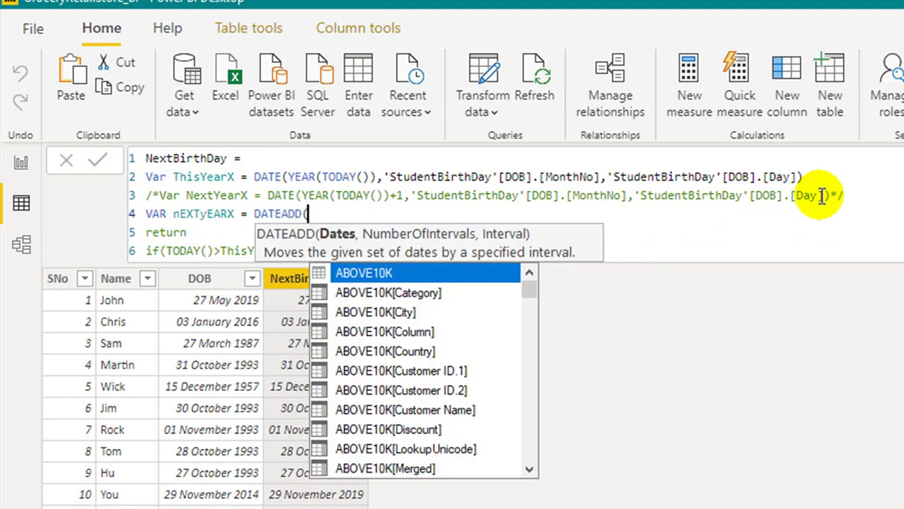
type("ThisYear")
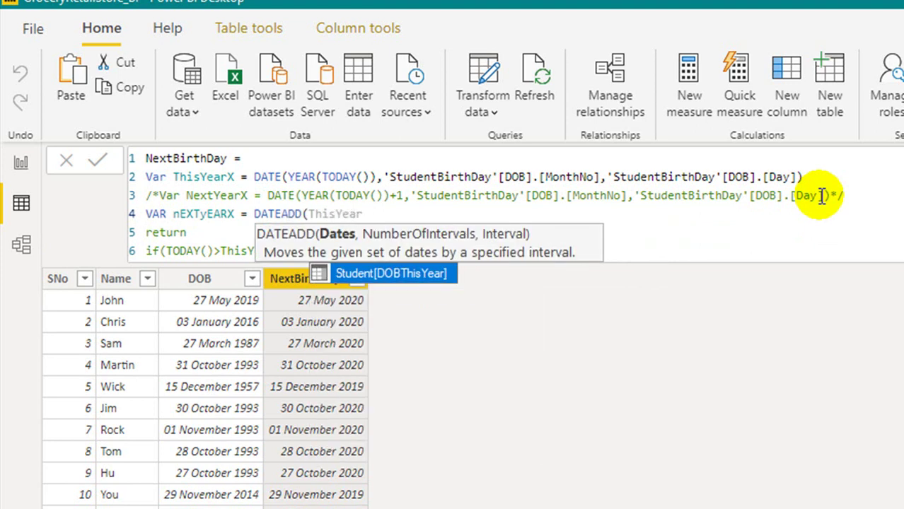
type("X,")
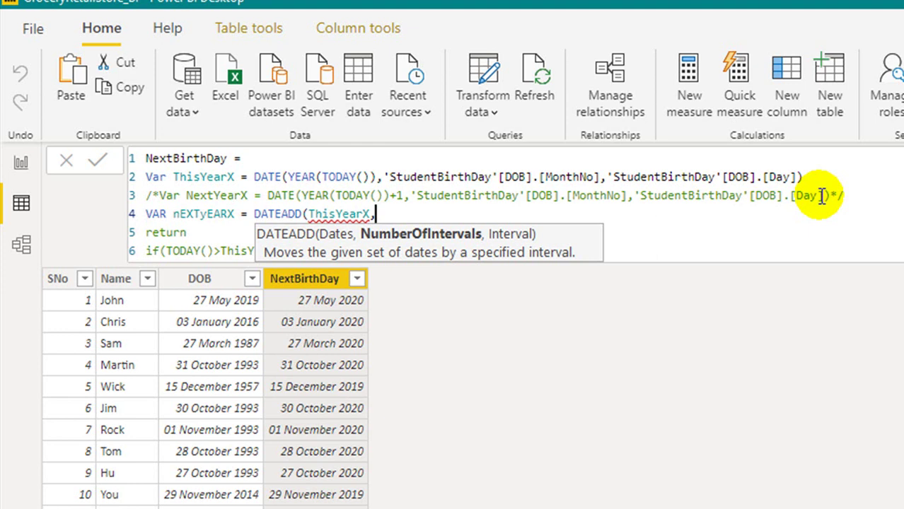
type("1,YEAR)")
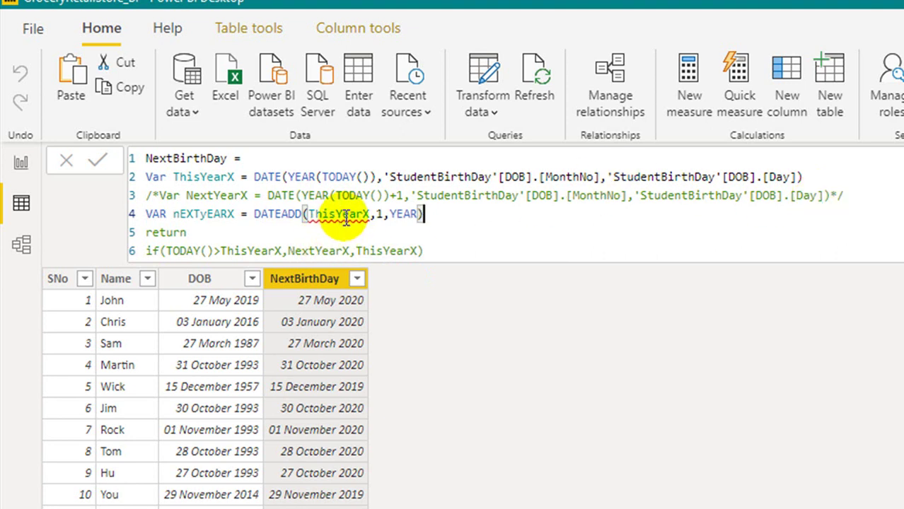
mouse_move(346, 220)
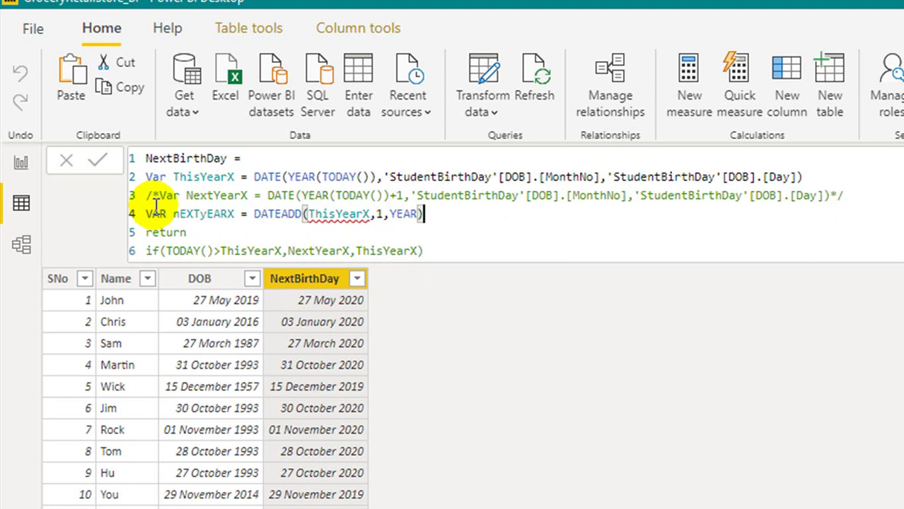
Commit the DATEADD formula and read the error saying DATEADD needs a column
left_click(101, 162)
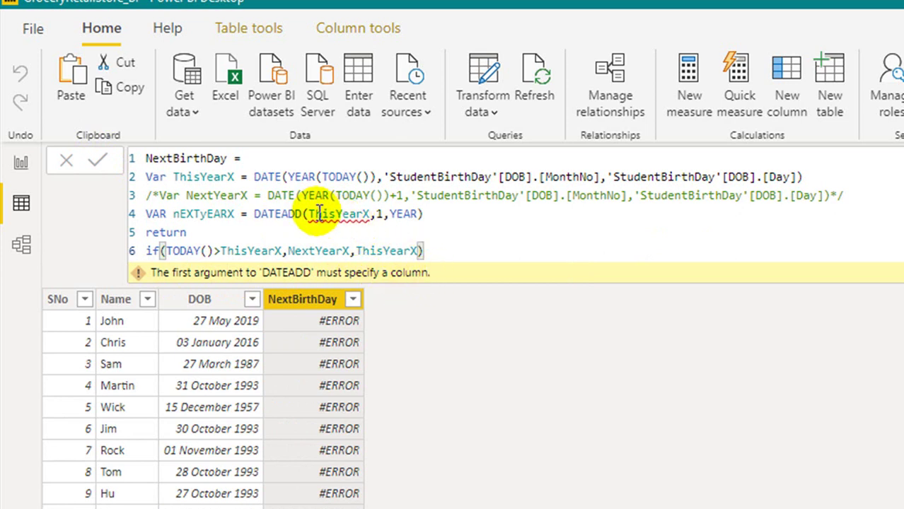
mouse_move(320, 214)
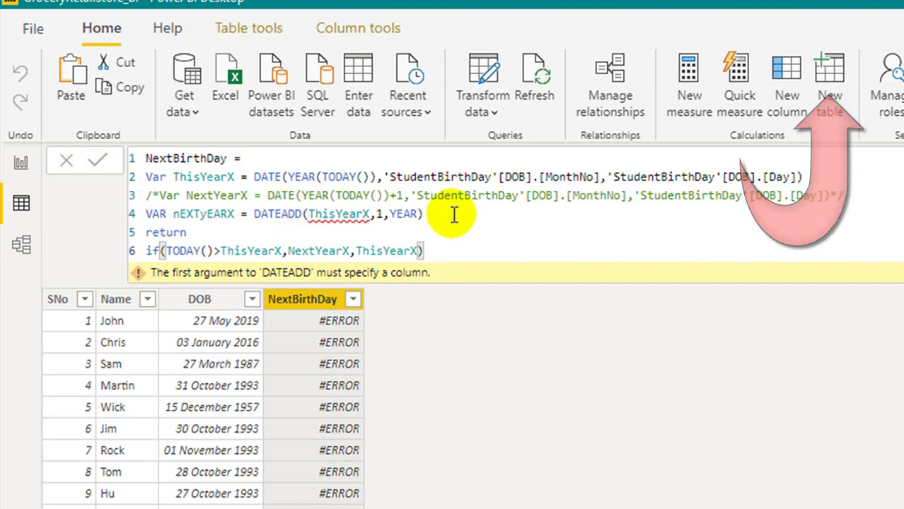
Delete the DATEADD line and strip the comment markers from the NextYearX line
left_click_drag(452, 214, 124, 227)
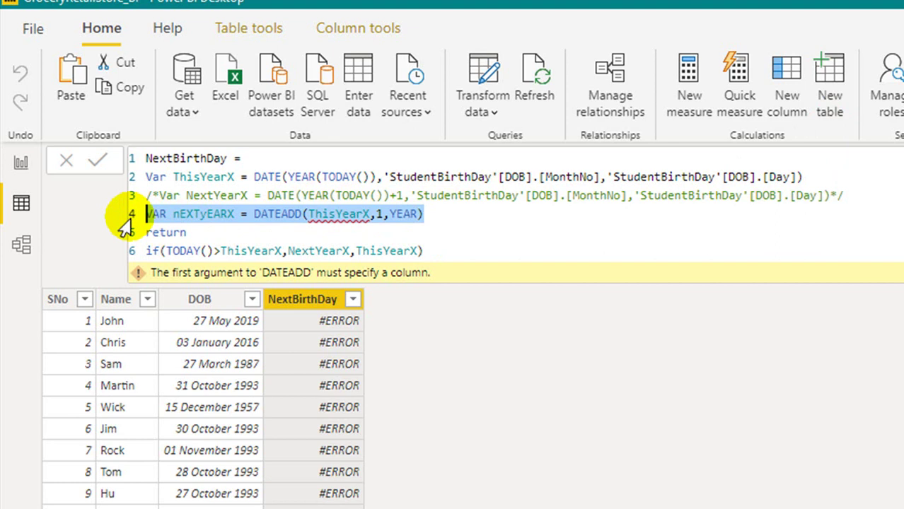
key("BackSpace")
key("BackSpace")
key("BackSpace")
key("BackSpace")
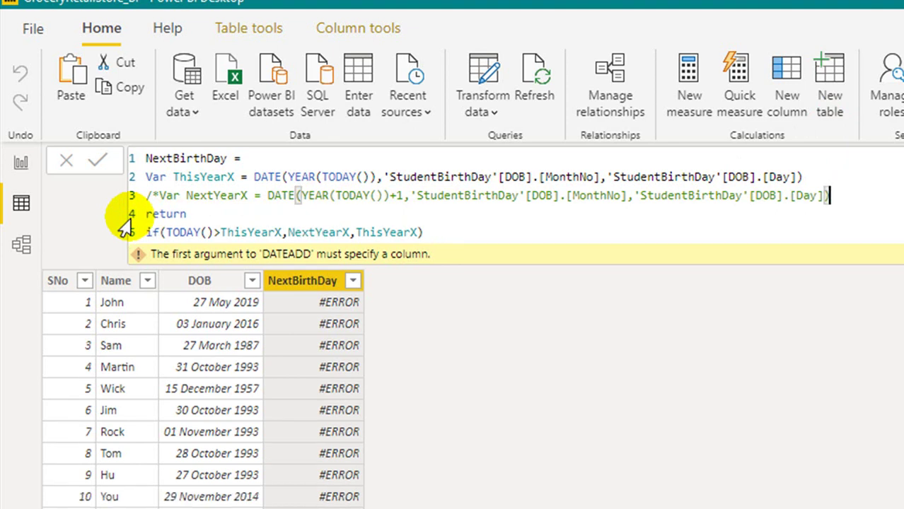
key("Home")
key("Delete")
key("Delete")
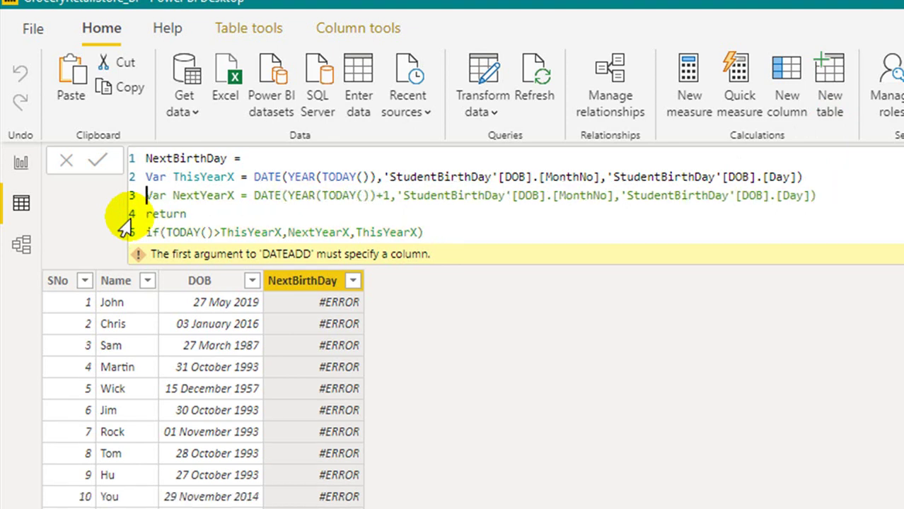
Review the restored ThisYearX and NextYearX definitions and the NextYearX reference after return
left_click(235, 196)
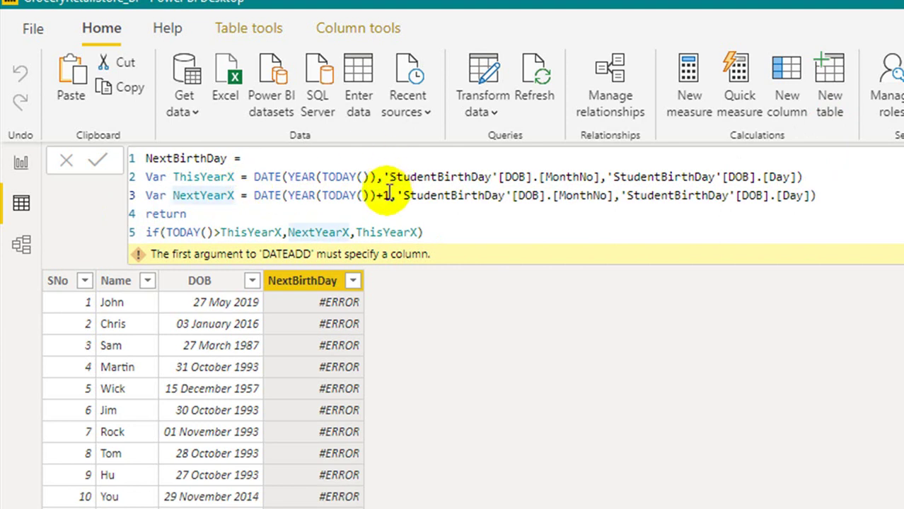
left_click_drag(391, 197, 375, 196)
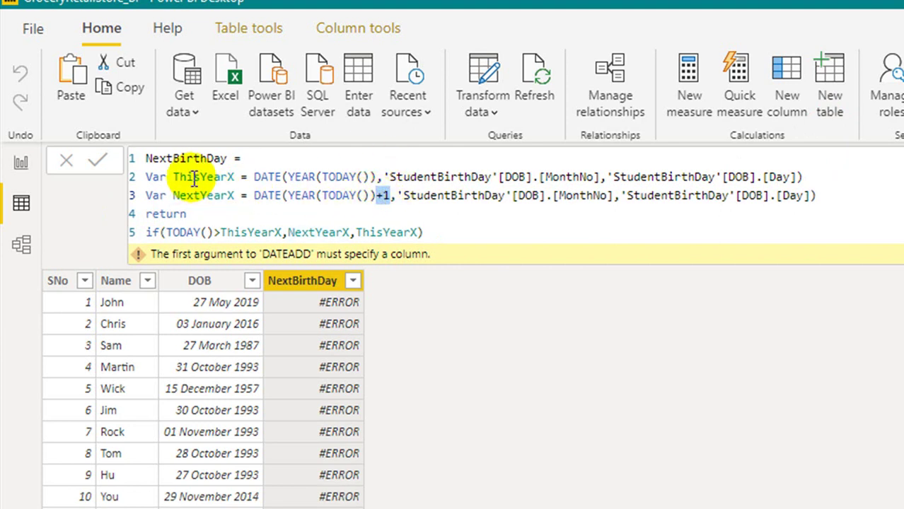
left_click_drag(176, 180, 663, 201)
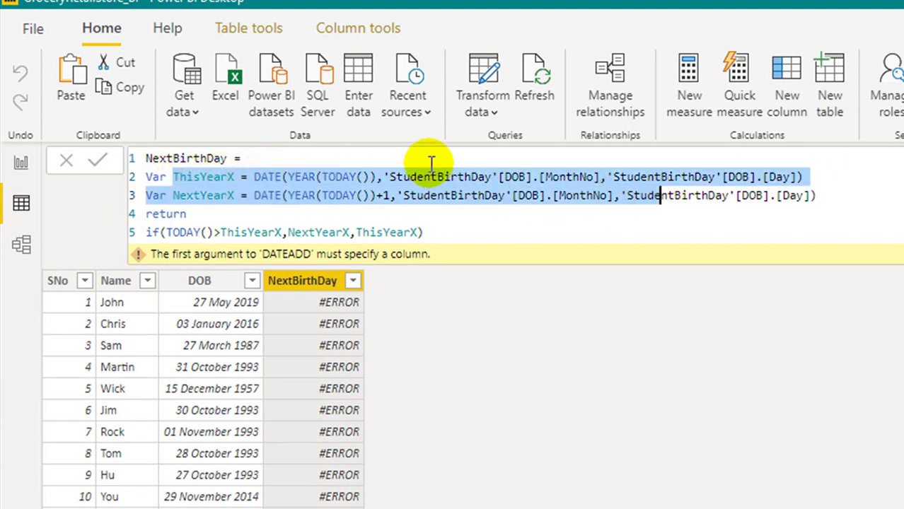
left_click(411, 173)
left_click_drag(173, 196, 472, 202)
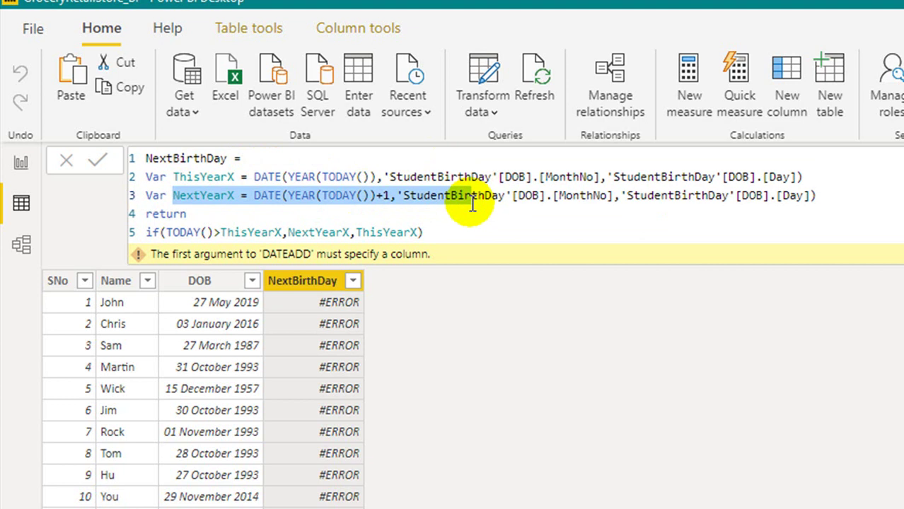
left_click(228, 214)
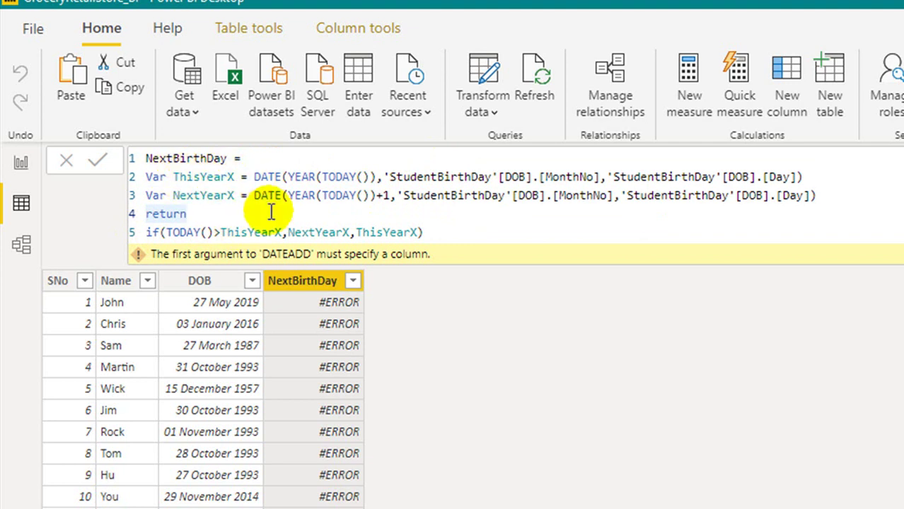
left_click_drag(290, 233, 405, 233)
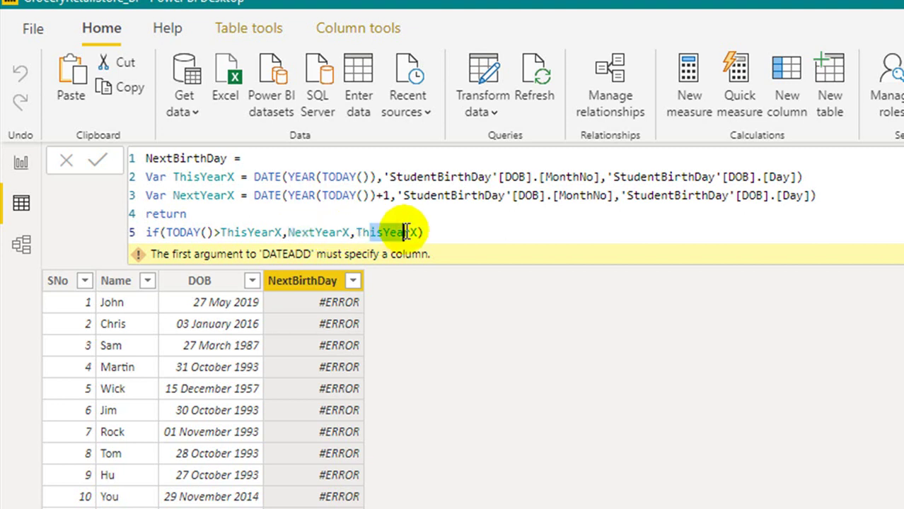
Commit the restored DATE-based NextBirthDay formula
left_click(98, 160)
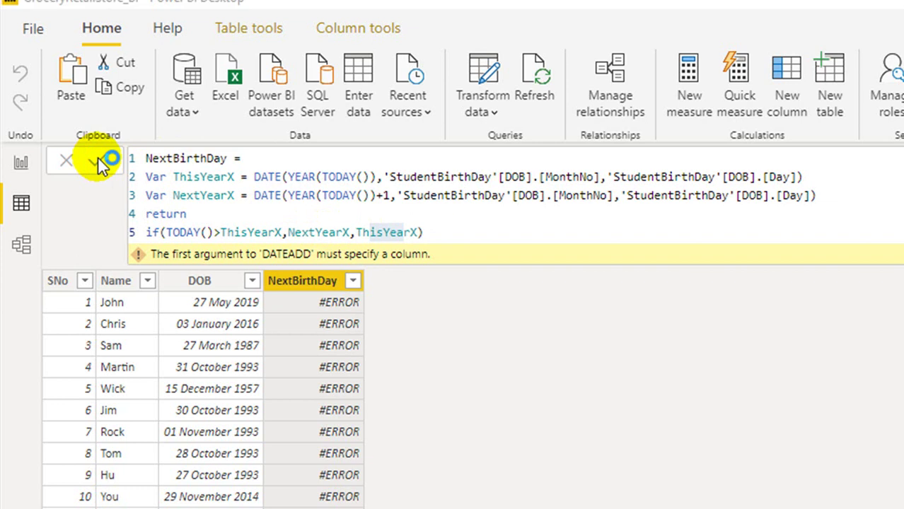